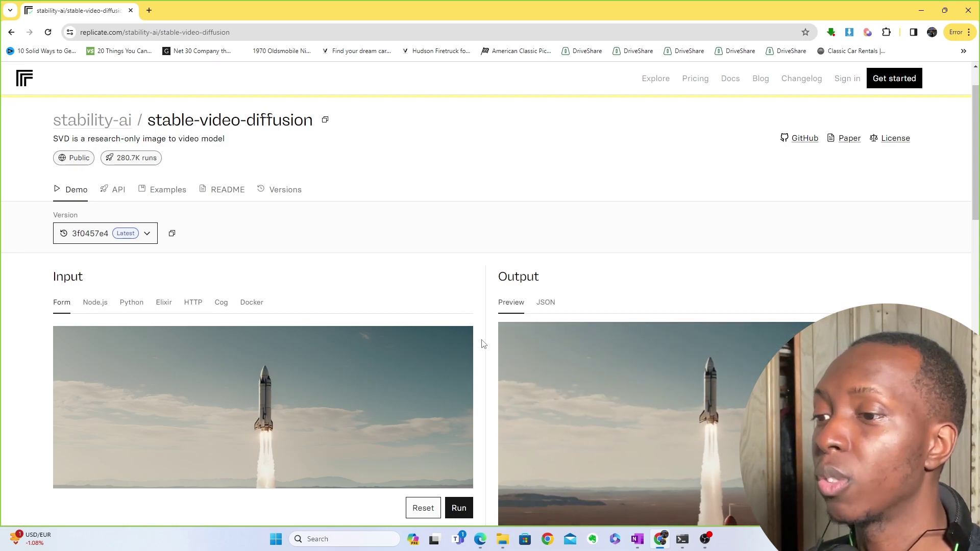
- Generate a video from the white car photo and another from the running boy illustration
scroll(488, 337, down, 2)
scroll(487, 335, down, 1)
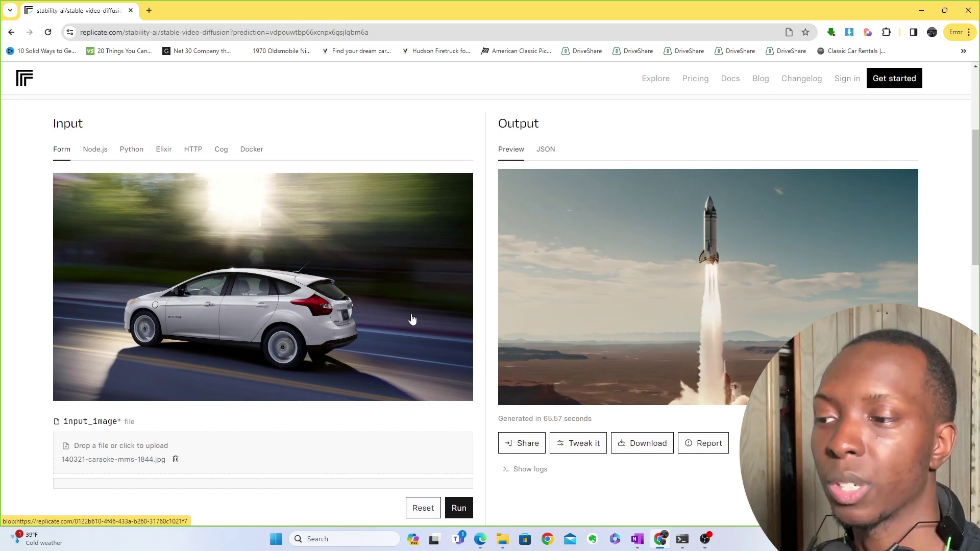
click(461, 509)
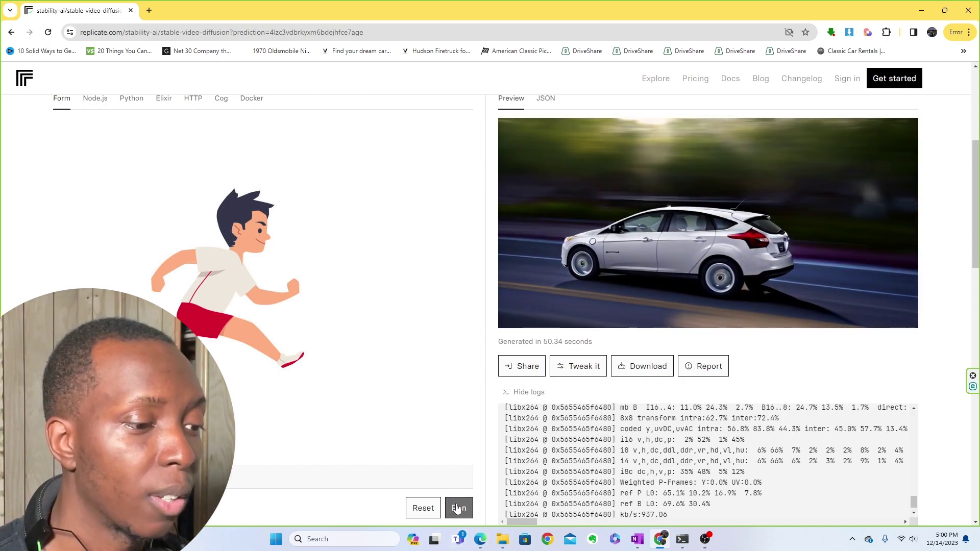
click(457, 508)
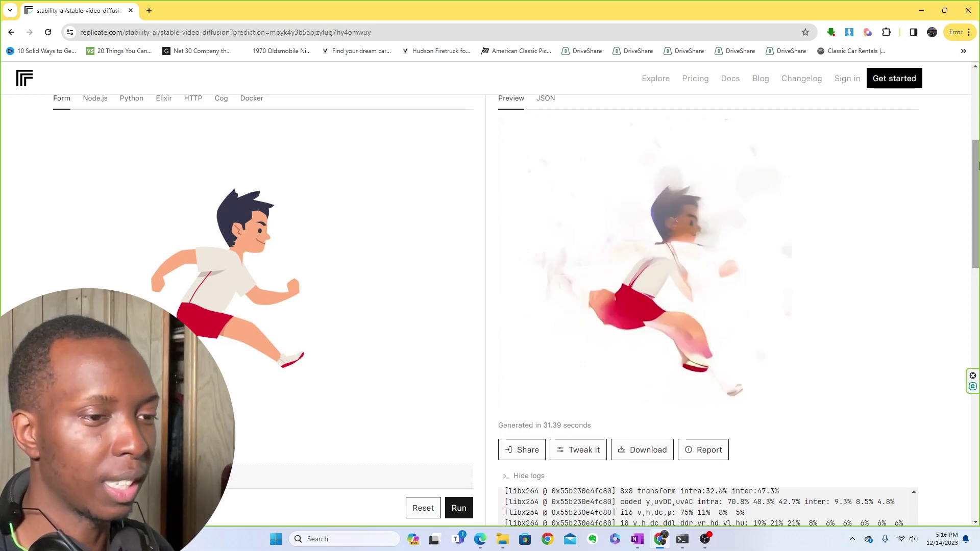
- Set frames_per_second to 25 and motion_bucket_id to 255 for the running boy video
scroll(750, 230, down, 5)
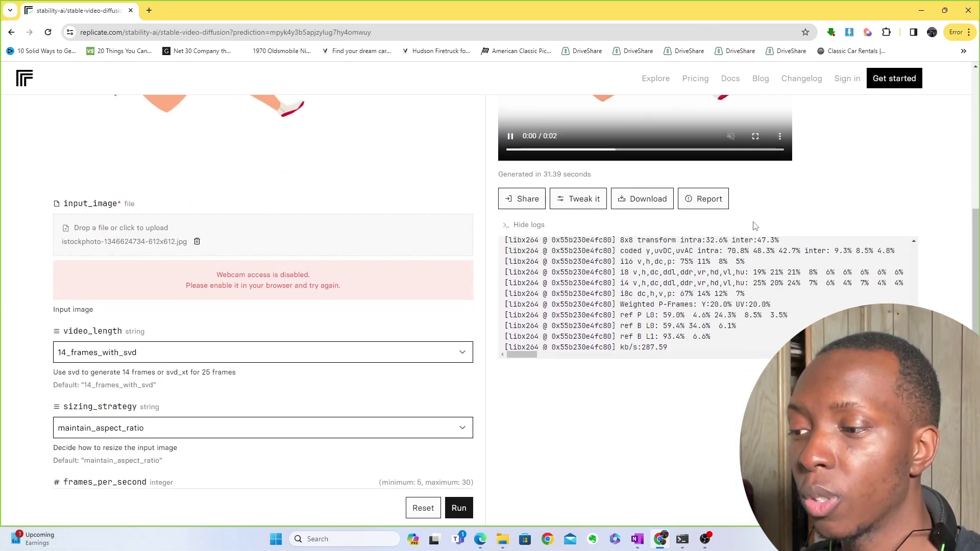
scroll(444, 199, down, 4)
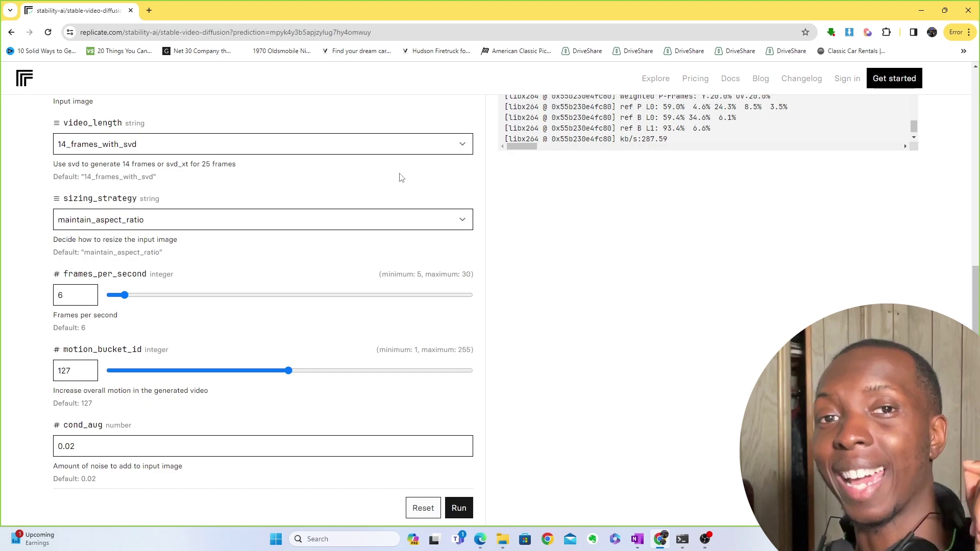
scroll(291, 220, down, 3)
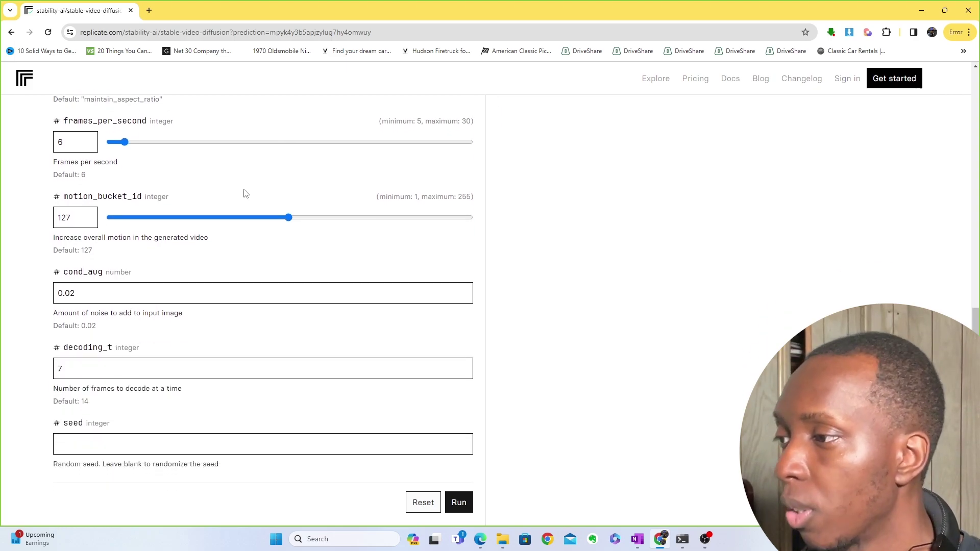
scroll(243, 193, up, 1)
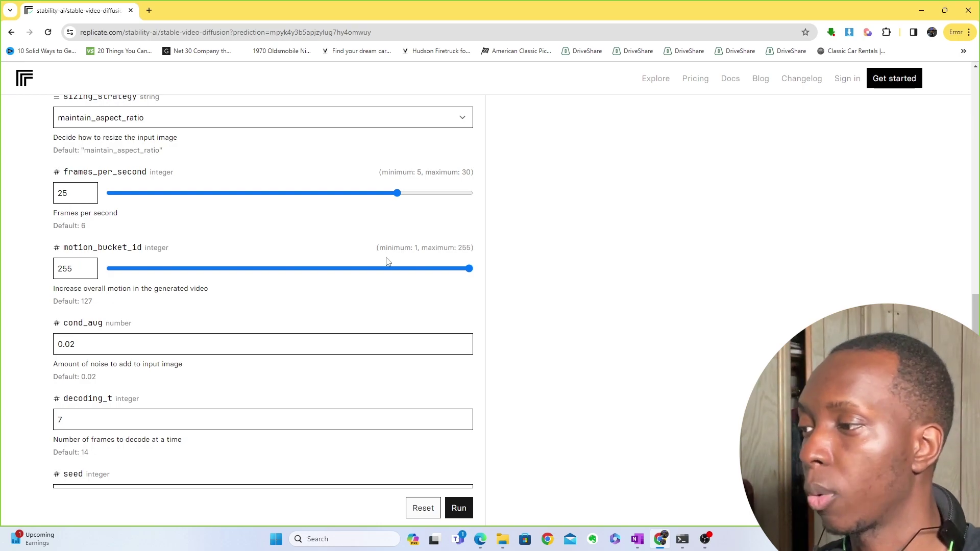
- Set video_length to 25_frames_with_svd_xt and generate the running boy video again
scroll(387, 256, up, 4)
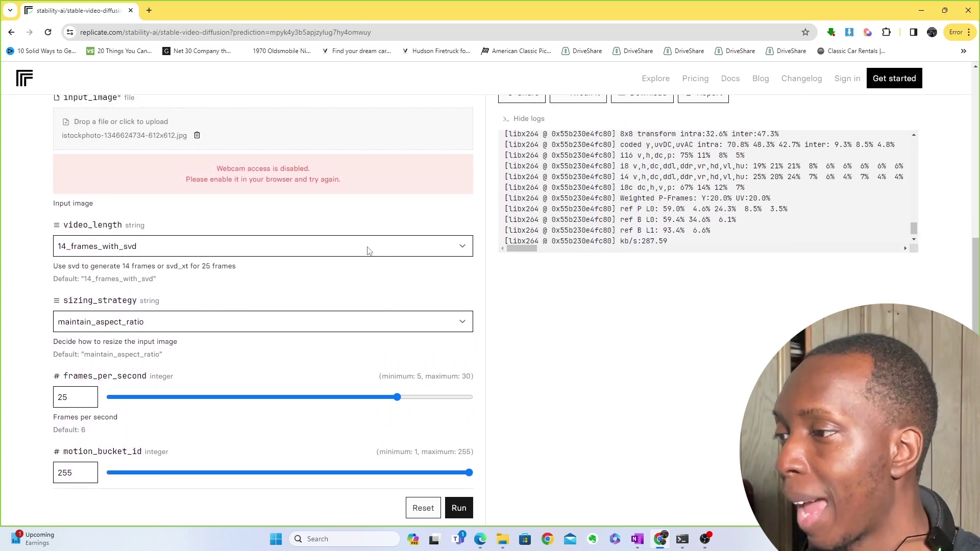
click(368, 247)
click(359, 273)
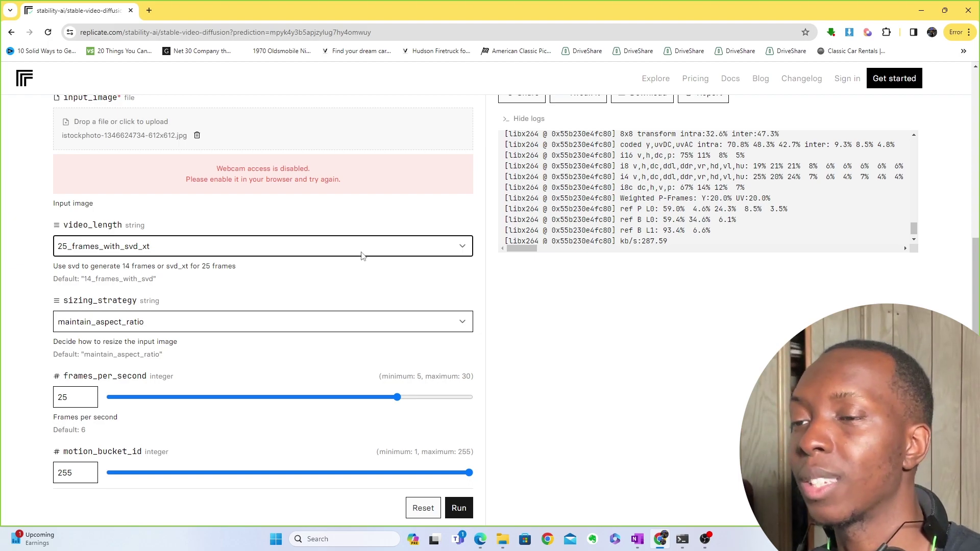
scroll(368, 260, up, 7)
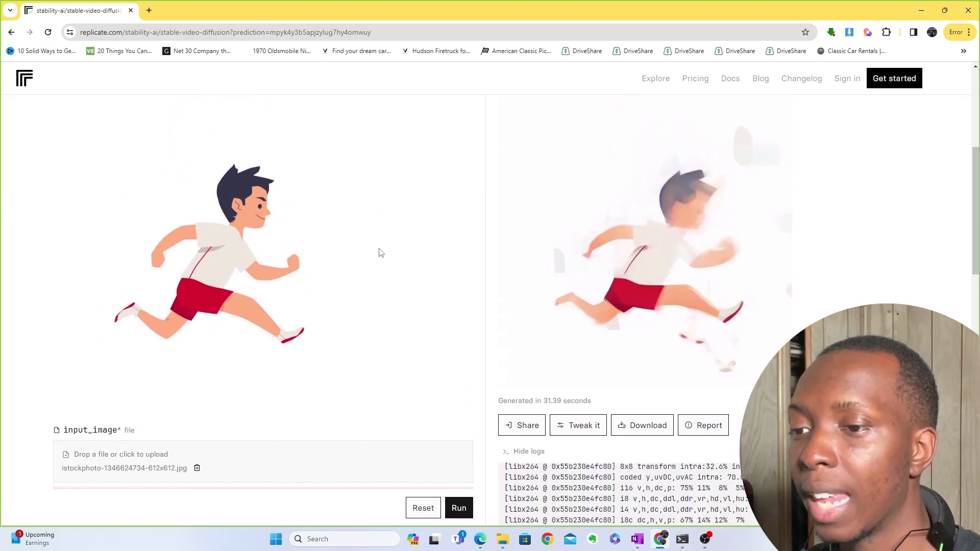
click(457, 508)
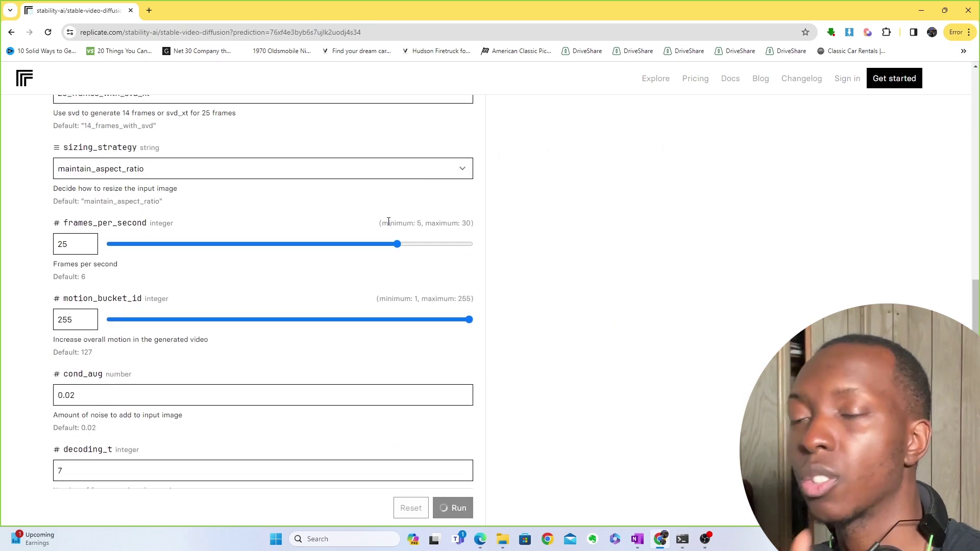
- Review the generation settings and progress, and compare the generated running boy video with its input image
scroll(380, 214, up, 3)
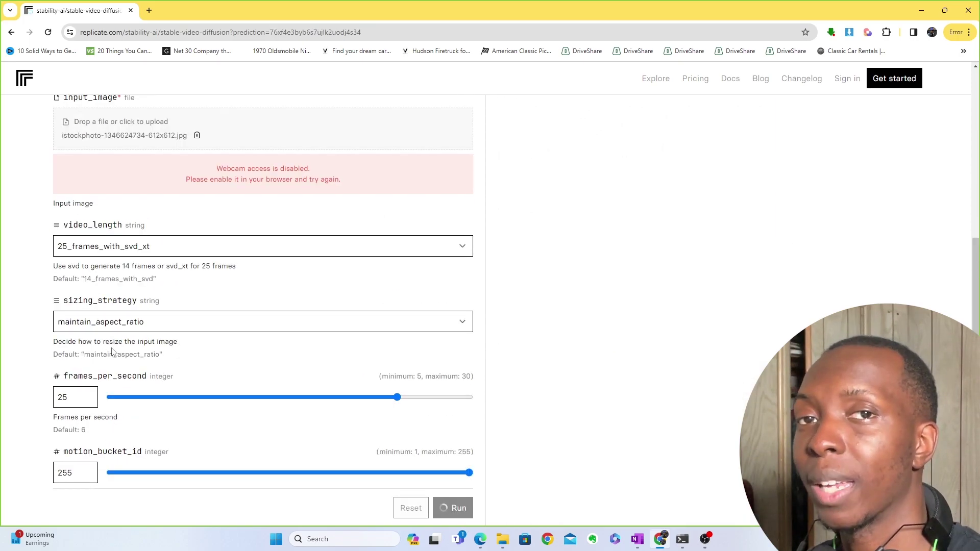
scroll(108, 339, up, 7)
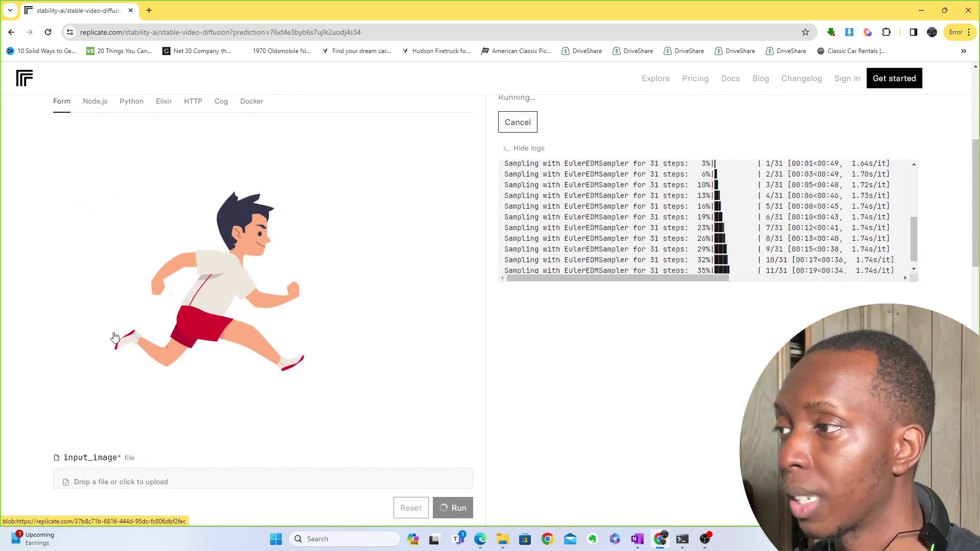
scroll(114, 338, up, 1)
scroll(913, 194, down, 3)
scroll(912, 223, up, 1)
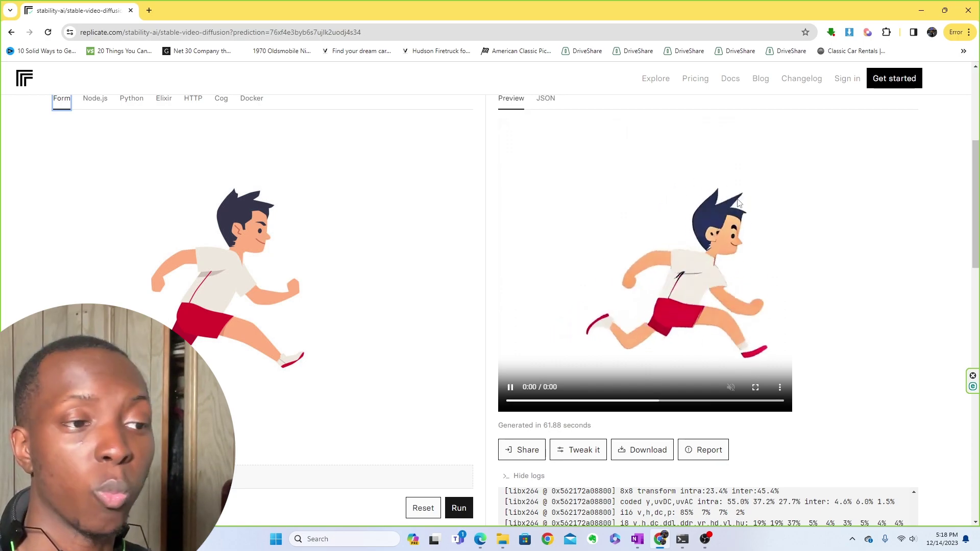
scroll(261, 241, down, 4)
scroll(261, 241, down, 5)
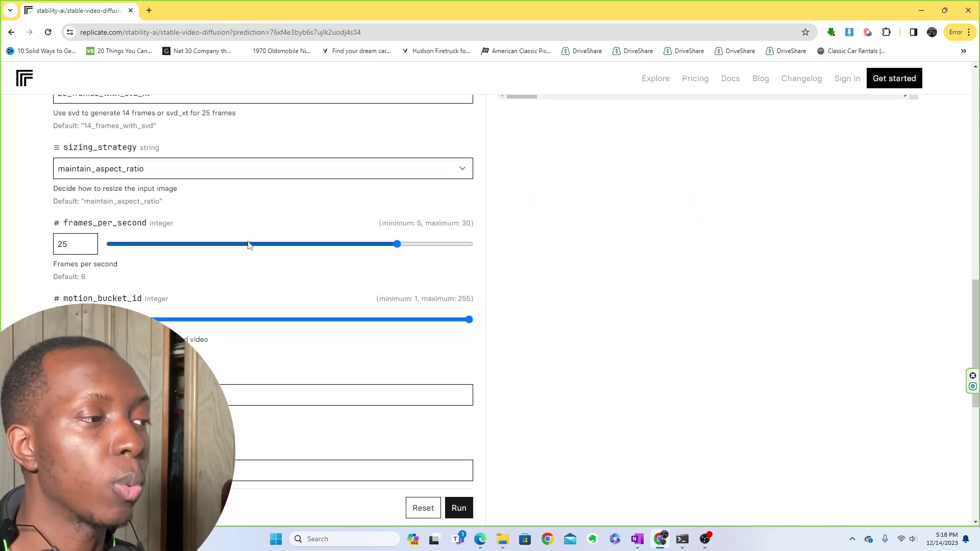
scroll(250, 245, up, 10)
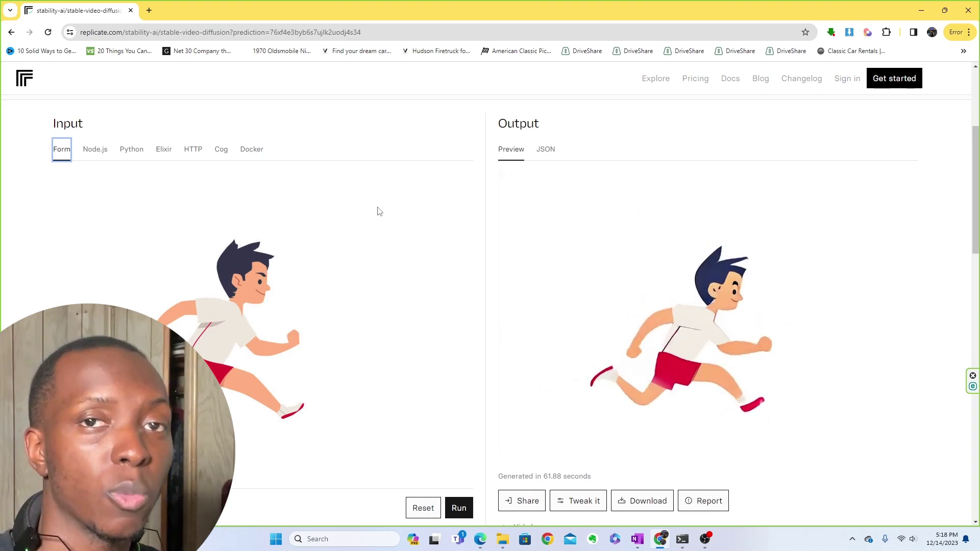
scroll(379, 211, down, 1)
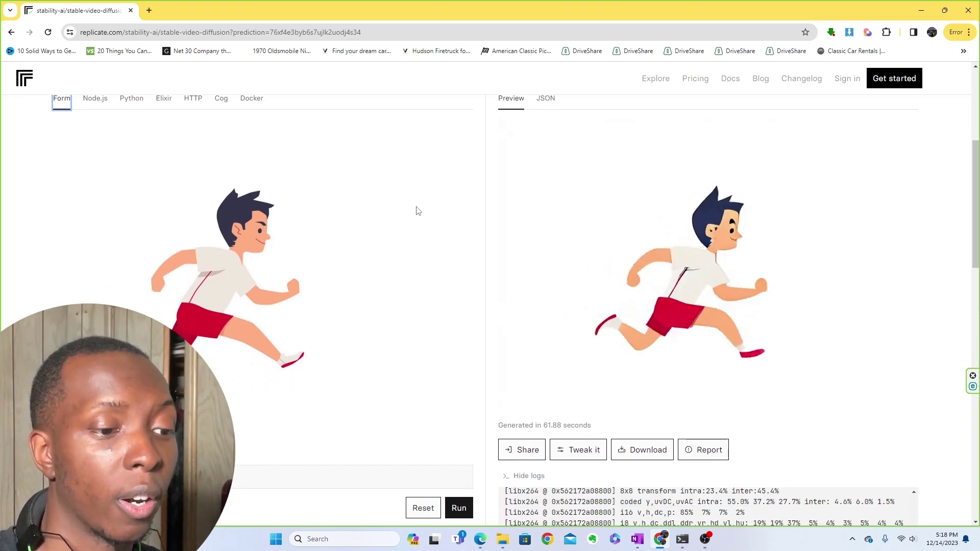
mouse_move(663, 250)
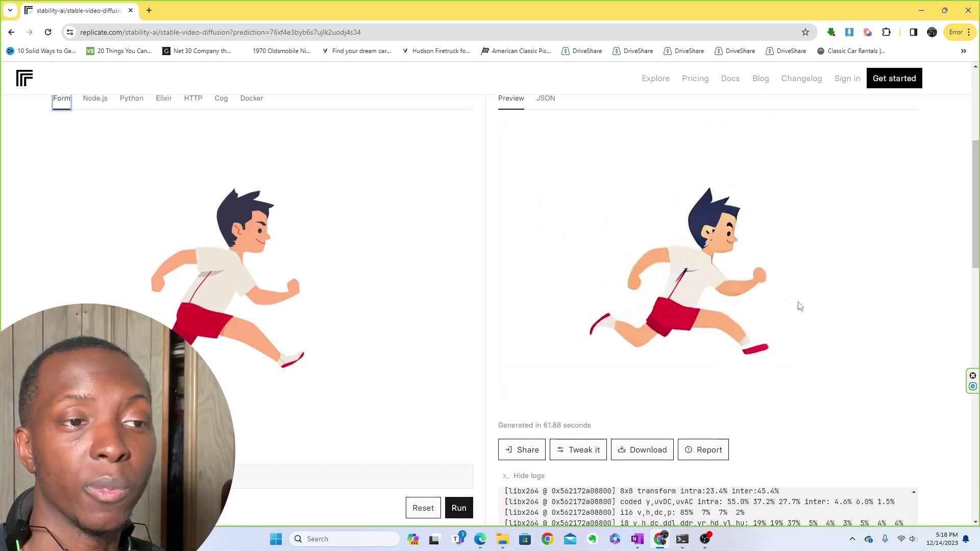
mouse_move(744, 120)
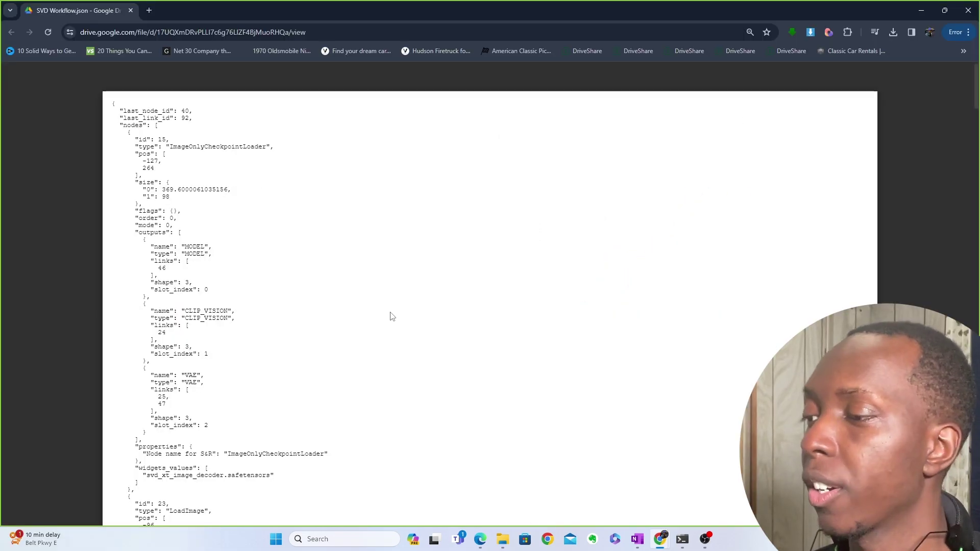
- Look through the contents of the SVD Workflow.json file in Google Drive
scroll(375, 263, down, 7)
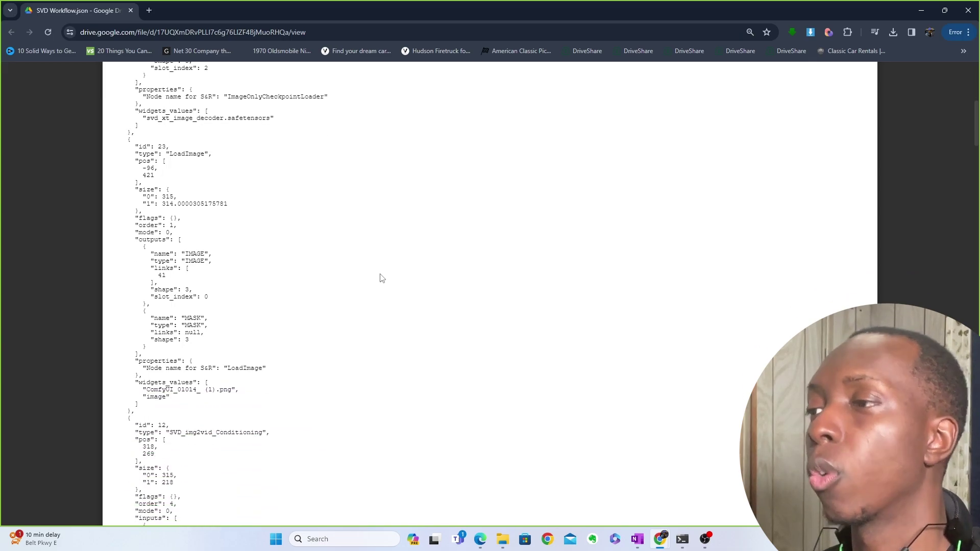
scroll(380, 279, up, 7)
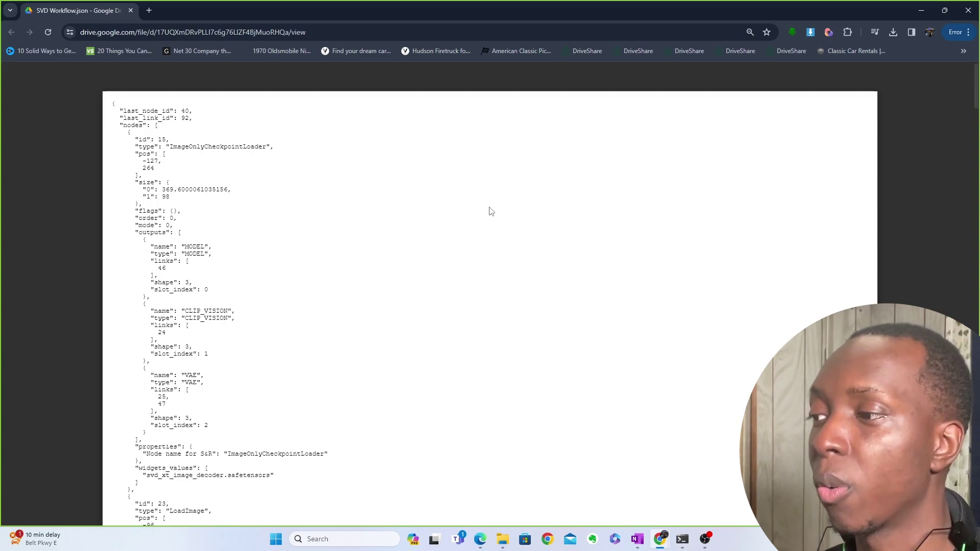
scroll(491, 210, down, 3)
scroll(491, 208, up, 3)
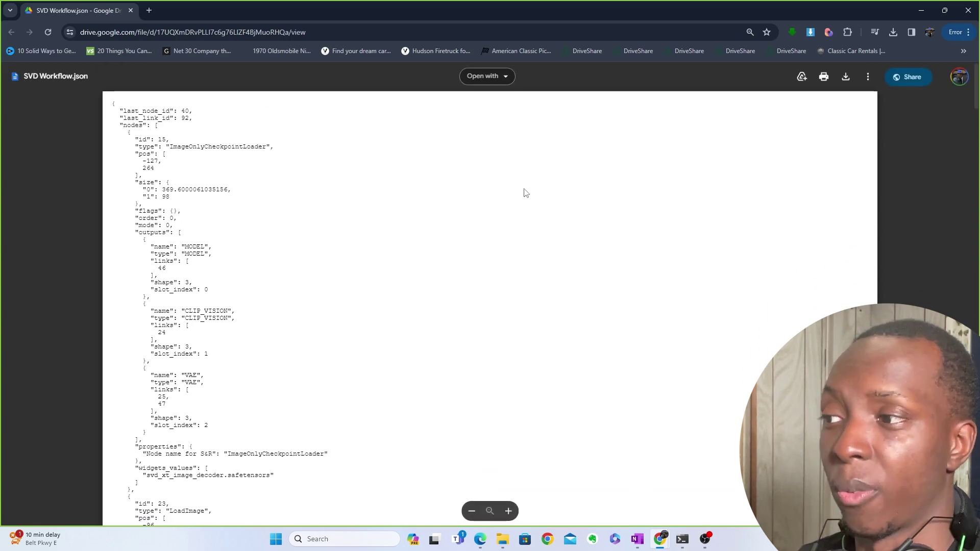
scroll(541, 240, down, 3)
scroll(538, 245, up, 3)
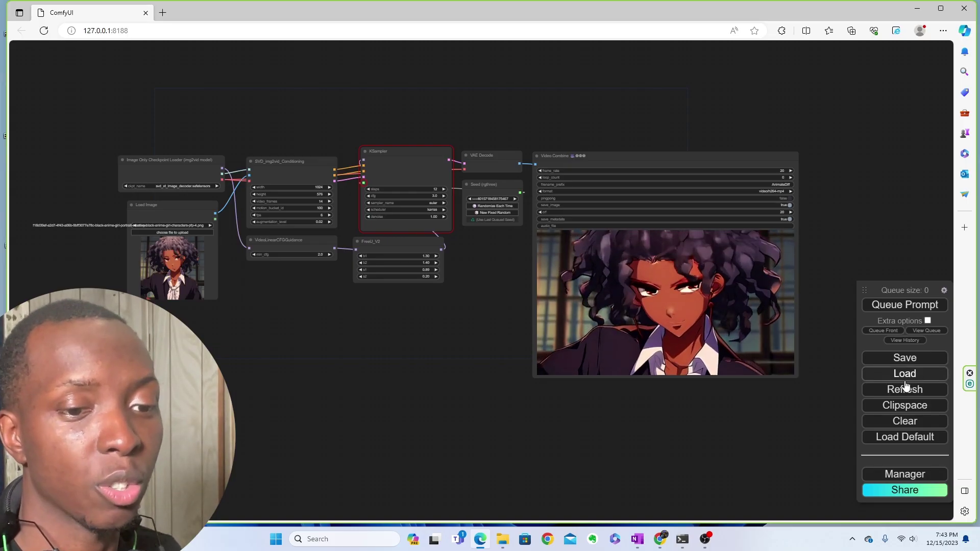
- Load the workflow embedded in the AnimateDiff_00003 video from Downloads onto the ComfyUI canvas
click(898, 375)
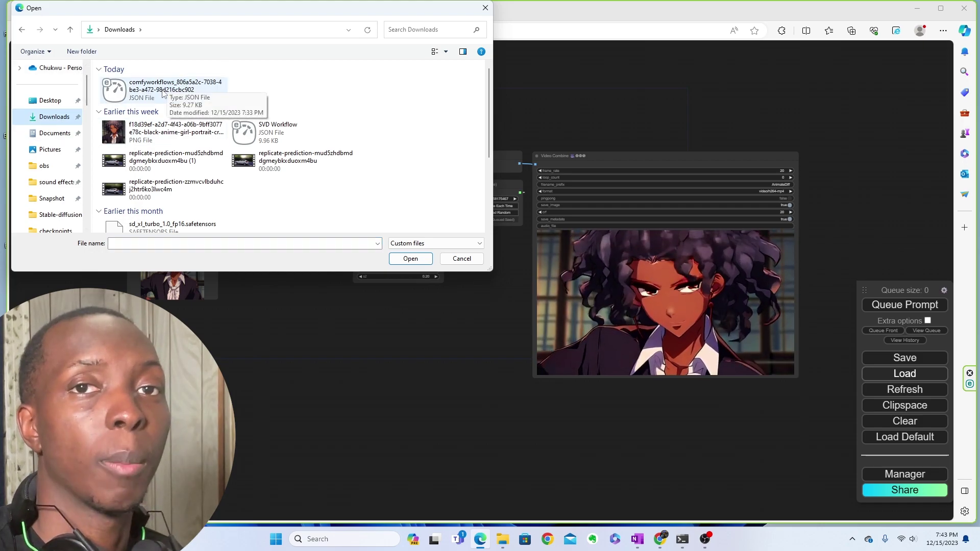
click(485, 9)
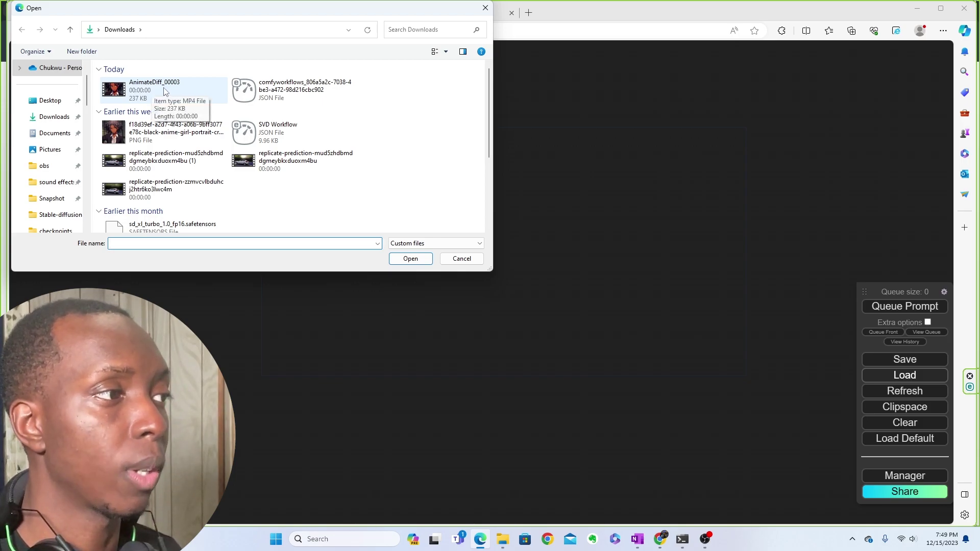
drag(158, 91, 589, 241)
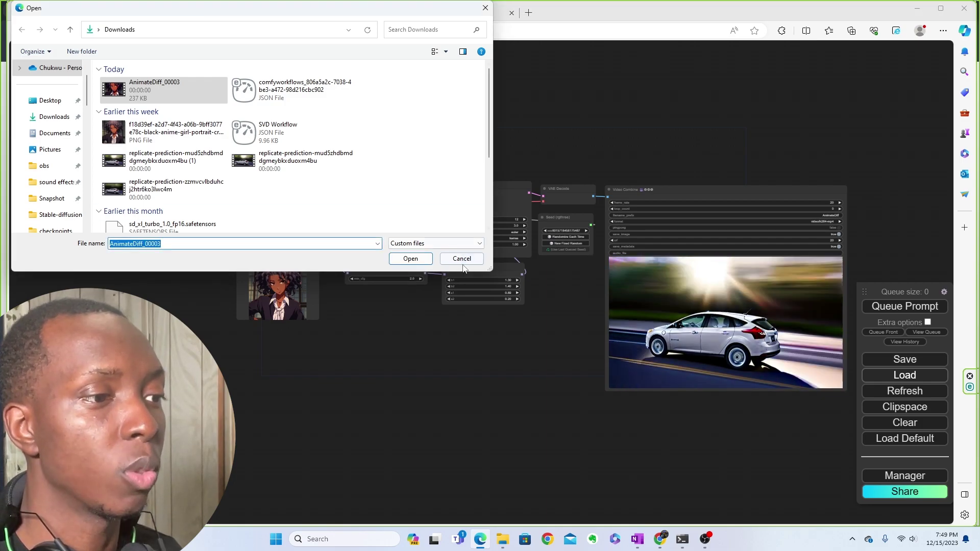
key(Escape)
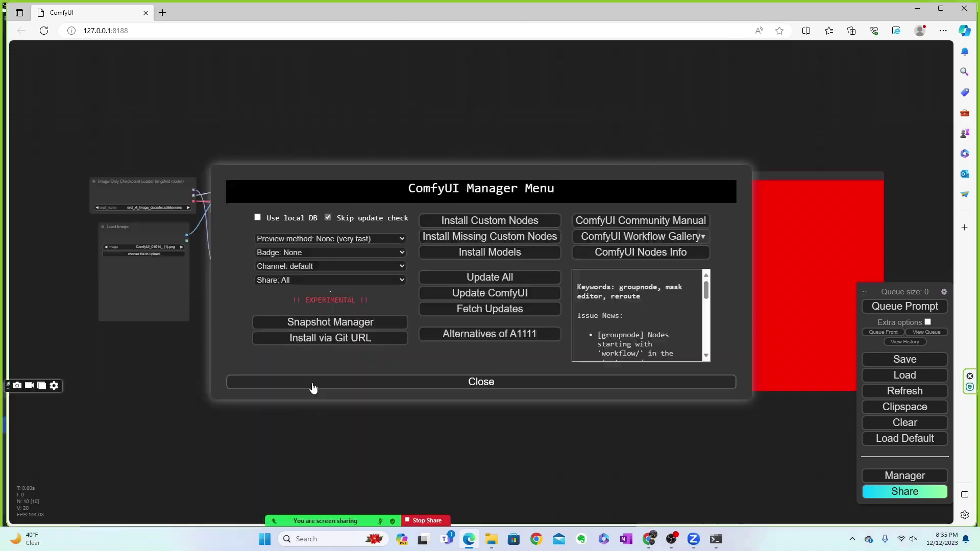
- Dismiss the open Manager menu and the notice about missing node types, and reopen the ComfyUI Manager
click(312, 386)
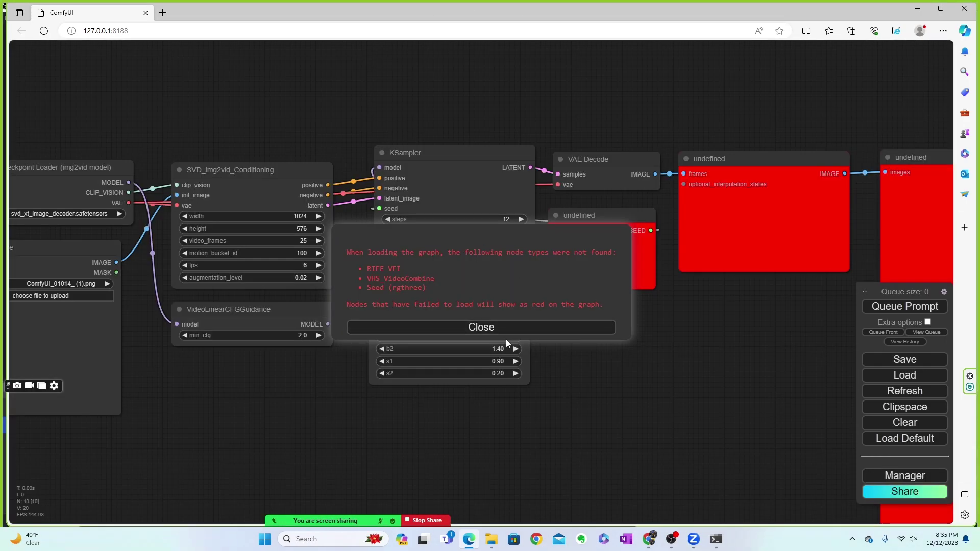
click(508, 333)
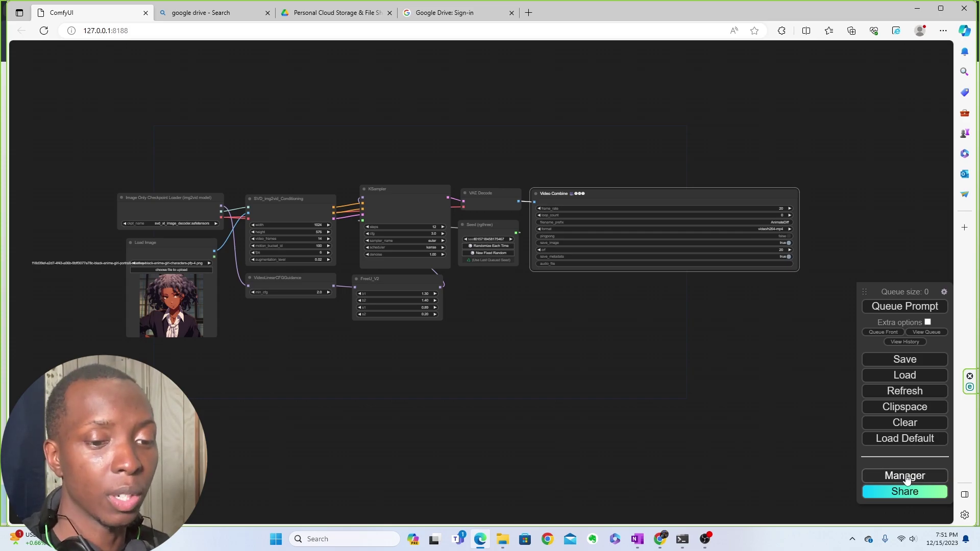
click(904, 475)
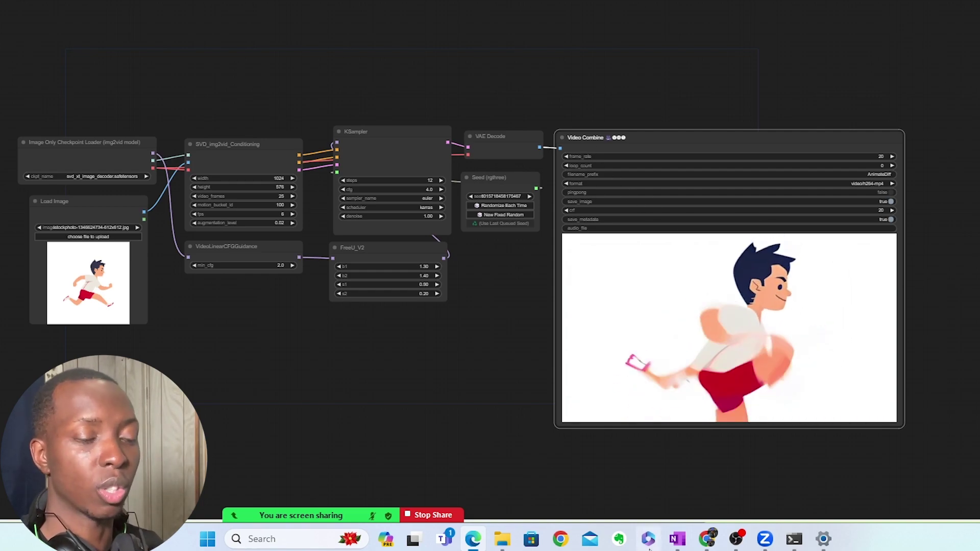
- Replace the picture in the Load Image node with 140321-caraoke-mms-1844.jpg
scroll(707, 243, down, 3)
scroll(718, 258, up, 5)
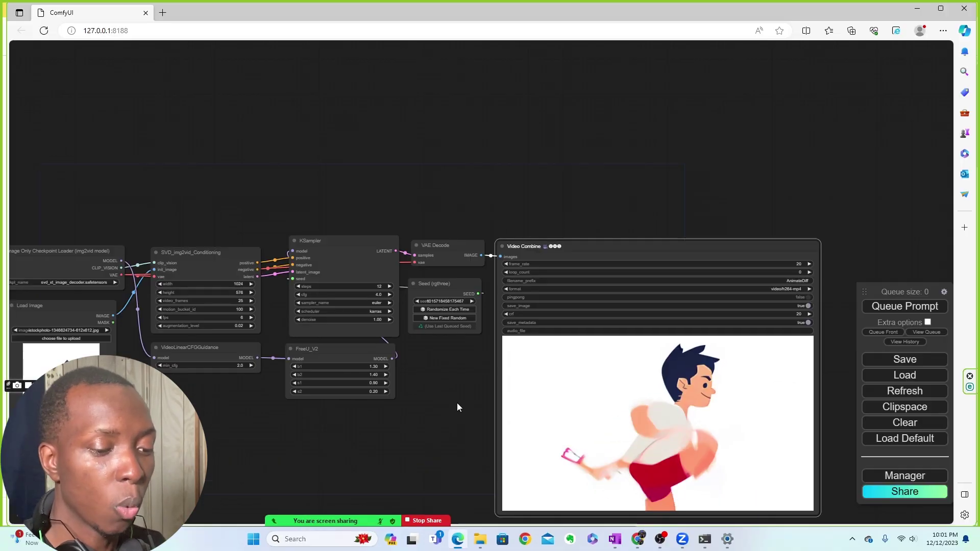
drag(473, 364, 593, 252)
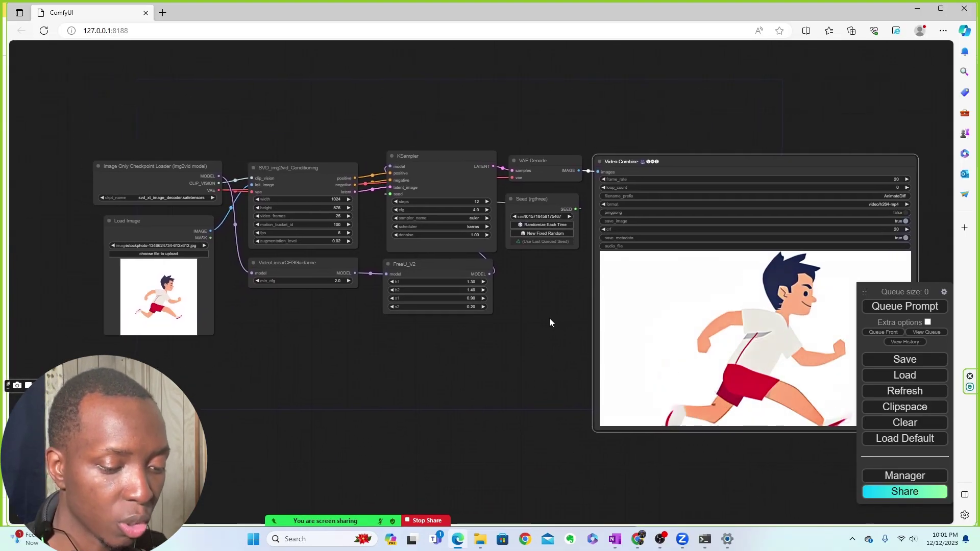
drag(228, 302, 326, 344)
scroll(257, 287, up, 1)
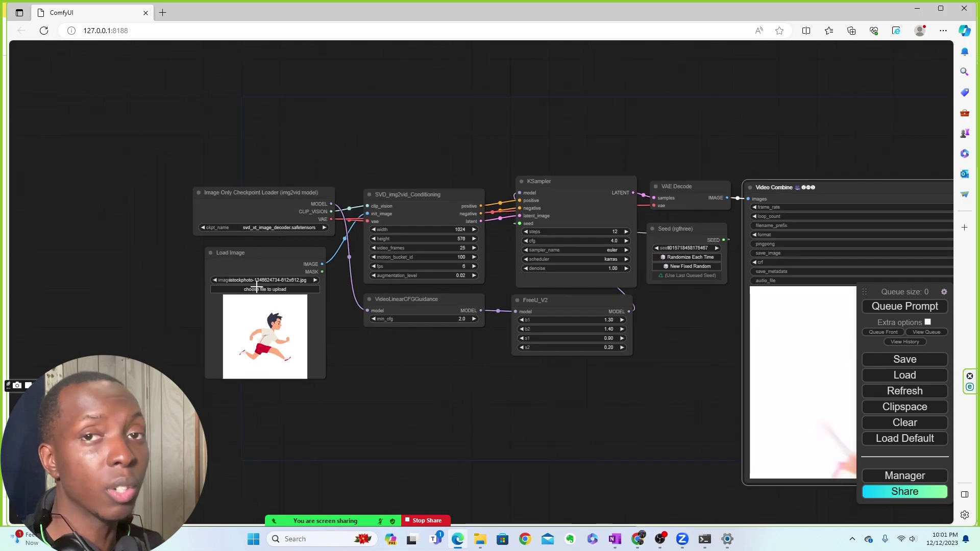
scroll(256, 288, up, 2)
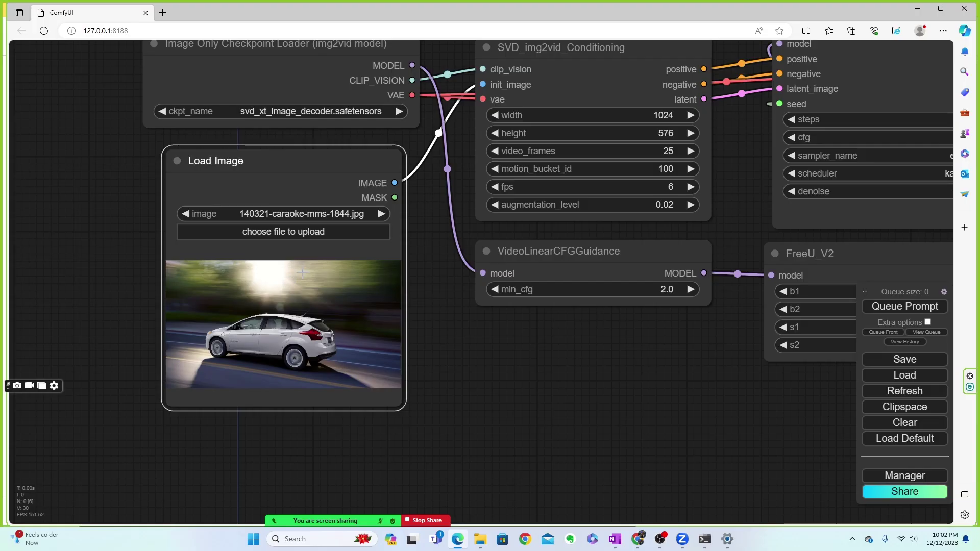
scroll(302, 273, down, 5)
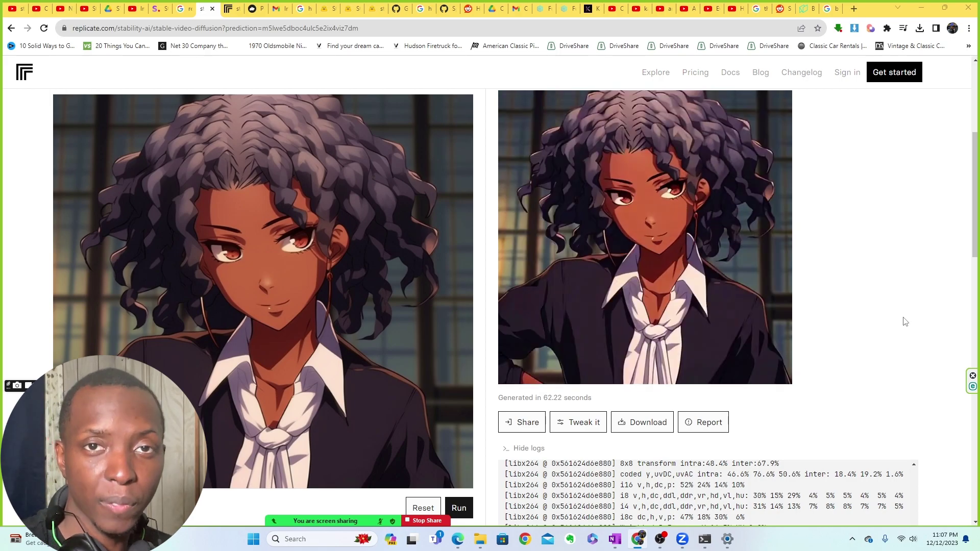
- Compare the generated anime portrait video with its input image on the Replicate page
scroll(905, 322, up, 3)
scroll(944, 368, down, 2)
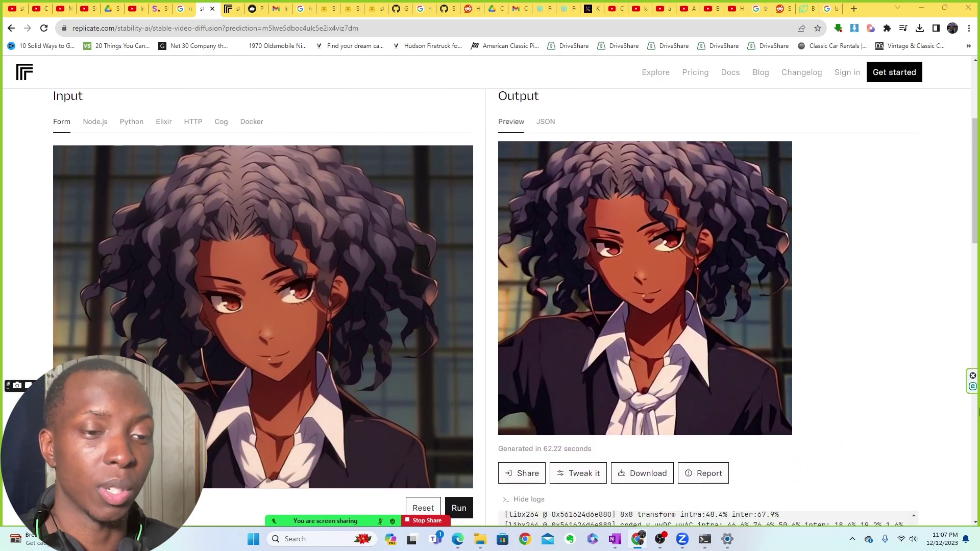
scroll(979, 412, down, 1)
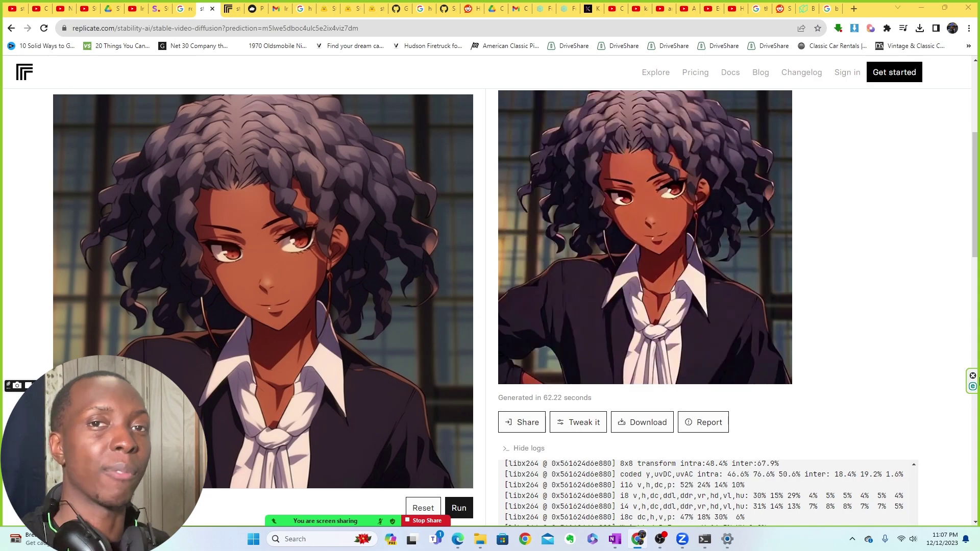